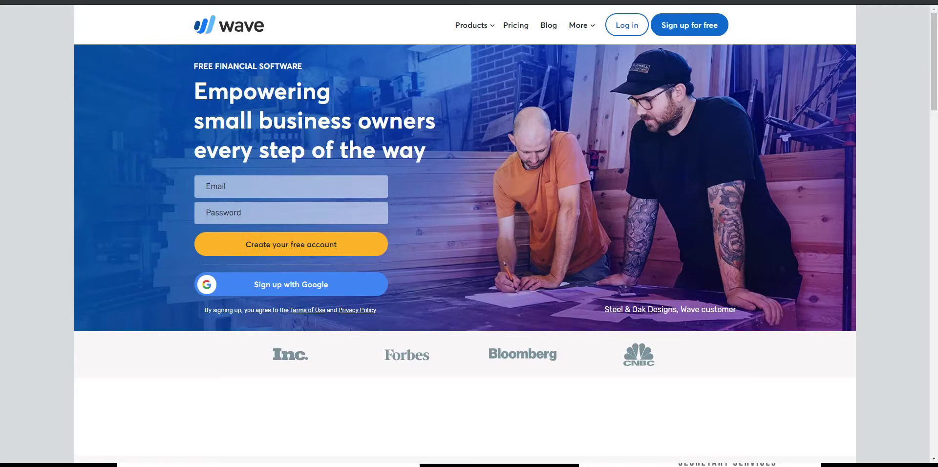
Browse Wave's Pricing page and scroll through the free plans
scroll(786, 191, down, 2)
scroll(780, 190, up, 2)
click(514, 28)
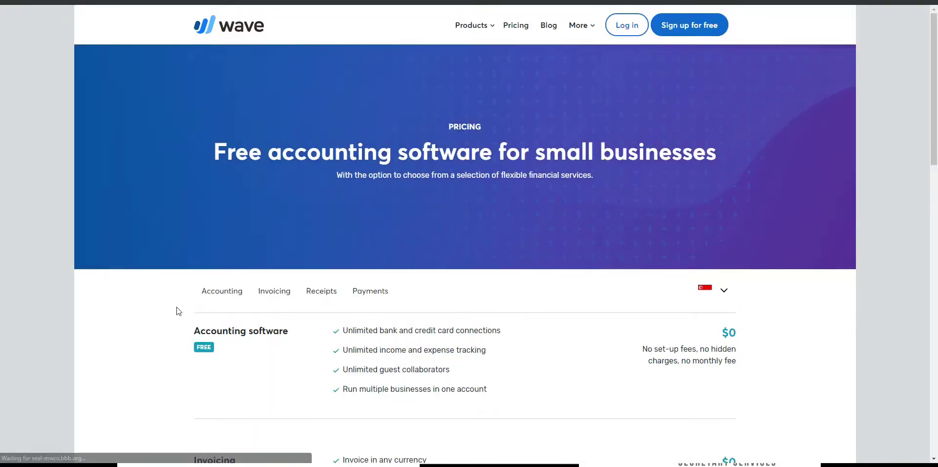
scroll(220, 313, down, 2)
scroll(285, 298, down, 2)
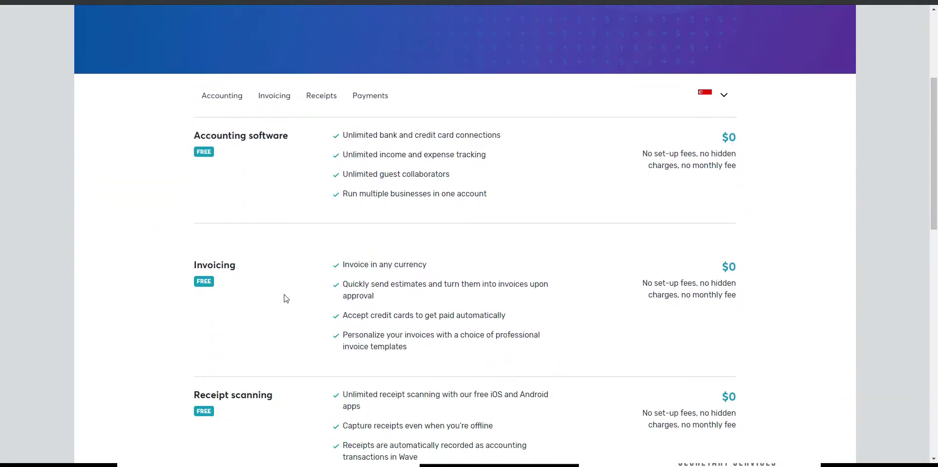
scroll(264, 298, down, 1)
scroll(235, 310, down, 2)
scroll(232, 302, down, 1)
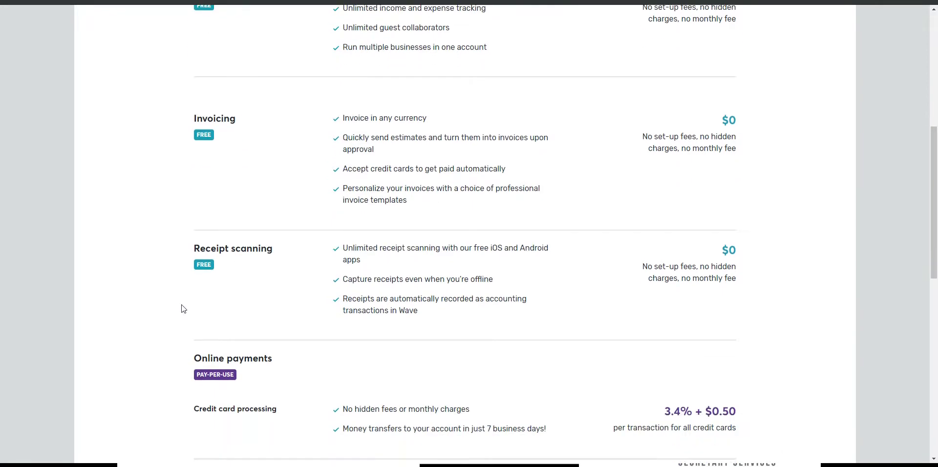
scroll(176, 317, down, 1)
scroll(127, 325, down, 1)
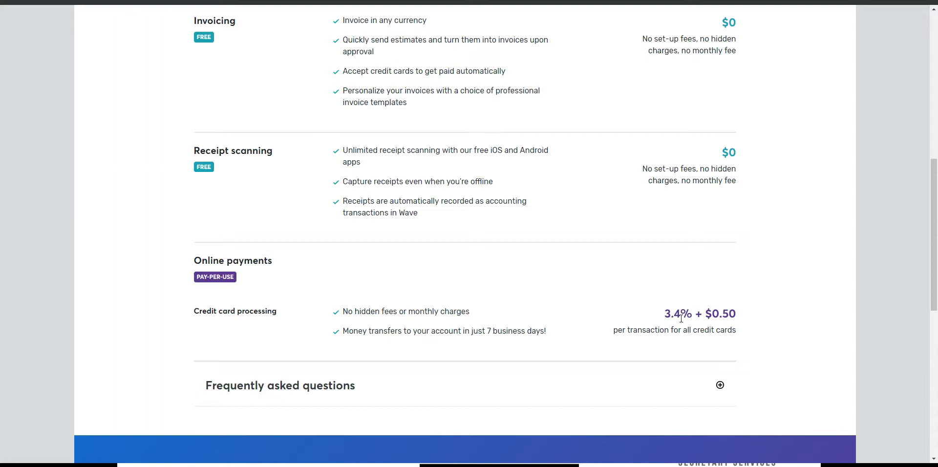
scroll(540, 307, up, 1)
scroll(540, 307, up, 2)
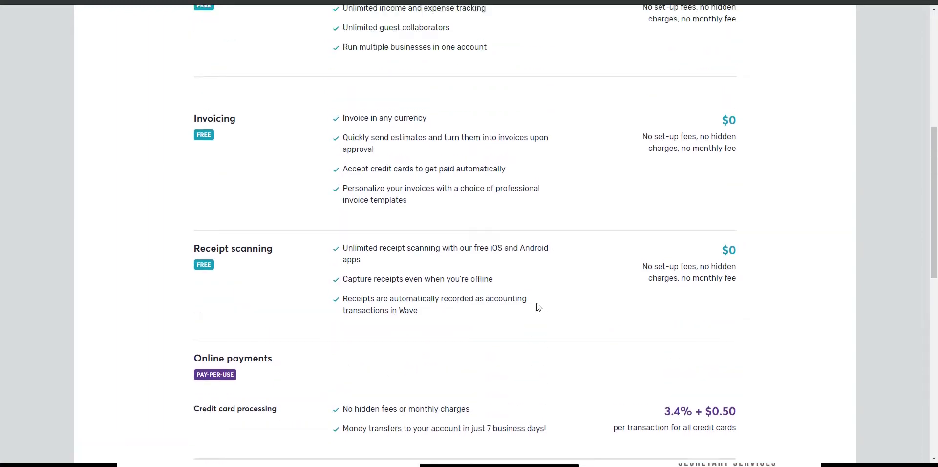
scroll(533, 308, up, 1)
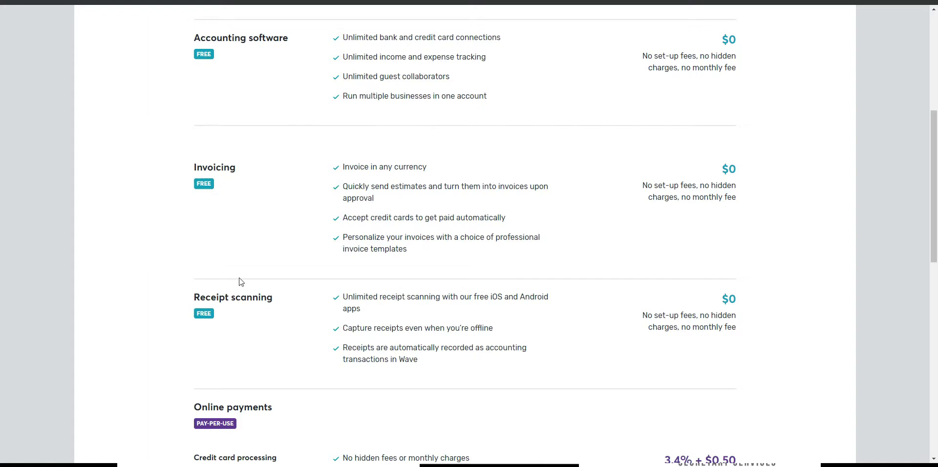
scroll(289, 354, up, 5)
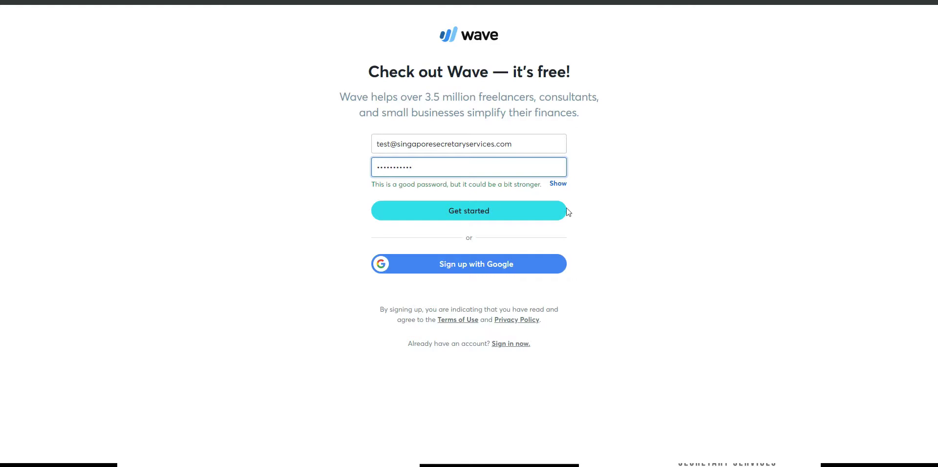
Create the account for business 'Accounting Company' with business type Accountant, Bookkeeper
click(526, 218)
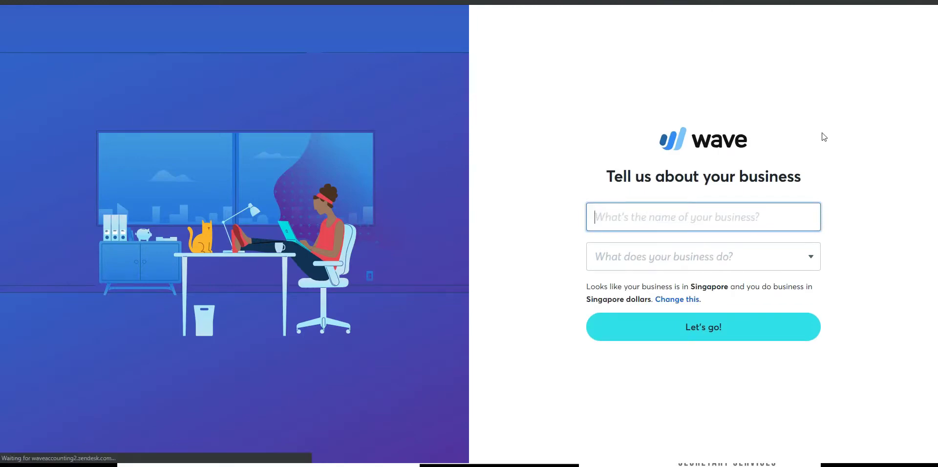
text(Account)
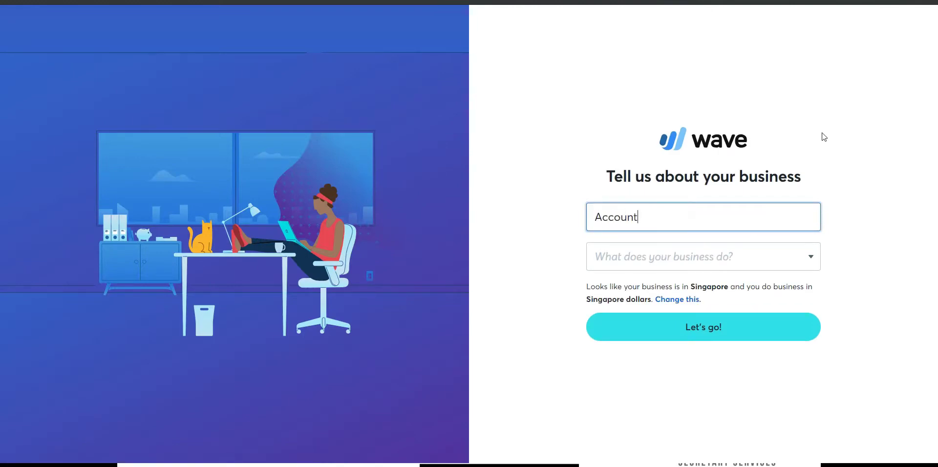
text(ing Com)
text(pany)
click(775, 272)
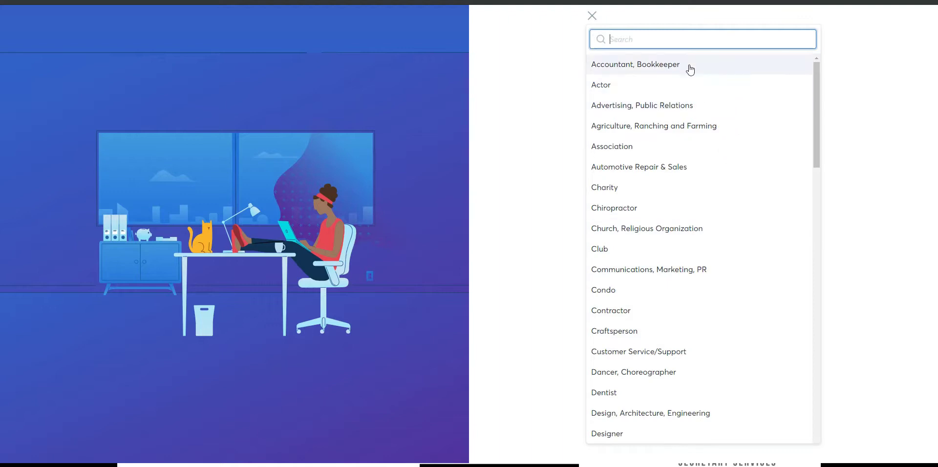
click(690, 66)
click(751, 333)
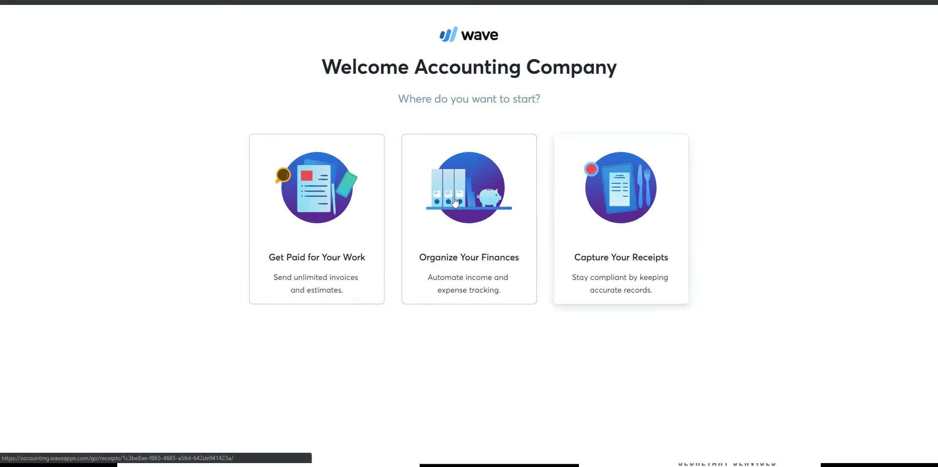
Choose Get Paid for Your Work and select the bold dark-header invoice template
click(307, 196)
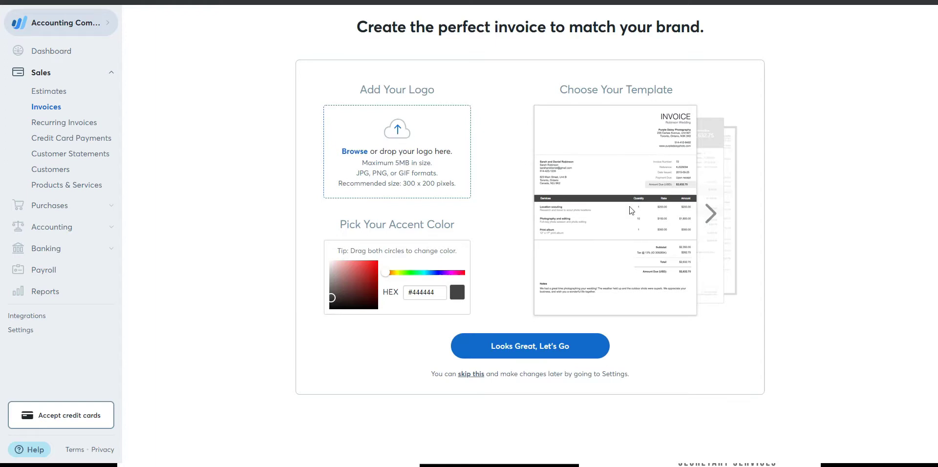
click(712, 216)
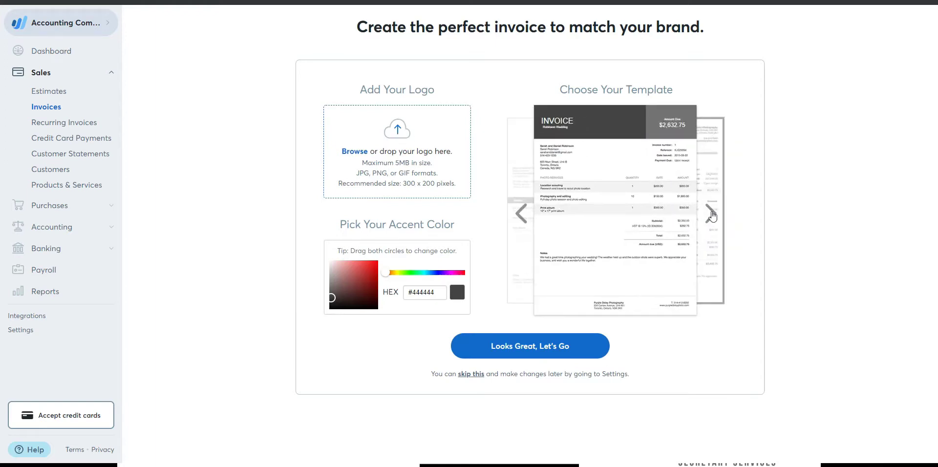
click(711, 217)
click(521, 217)
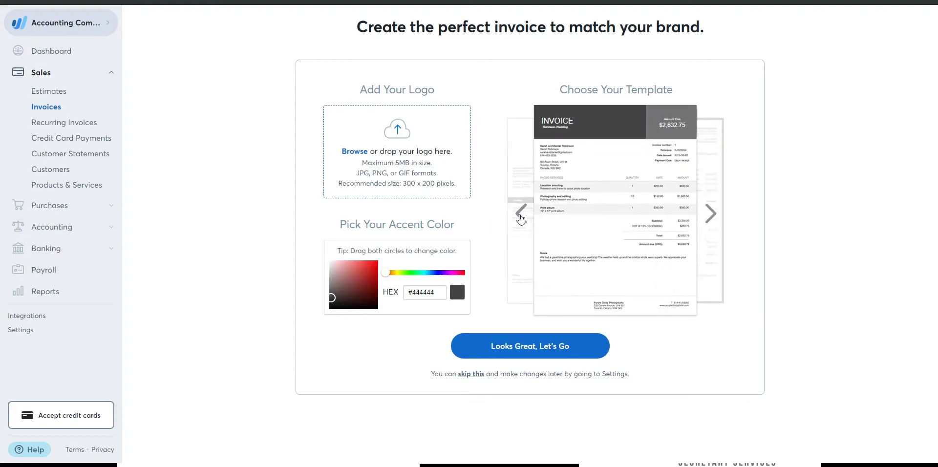
click(521, 217)
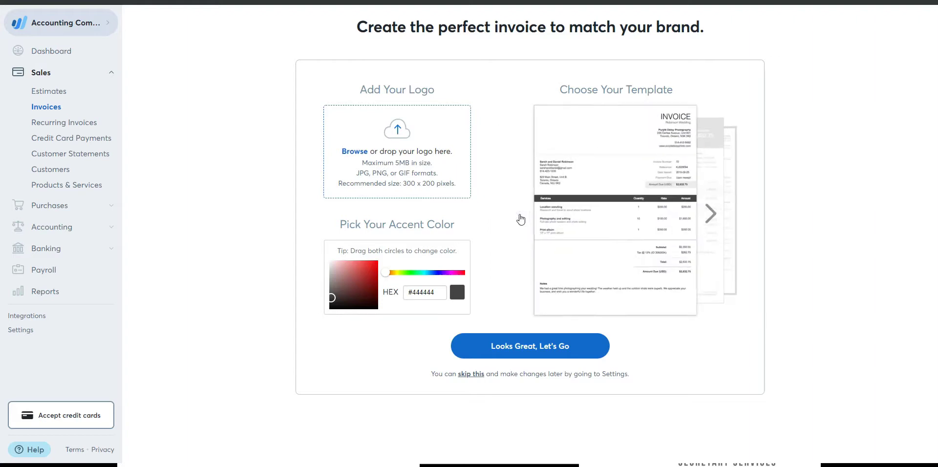
click(711, 215)
Set the invoice accent colour to blue and accept the branding
drag(363, 278, 368, 267)
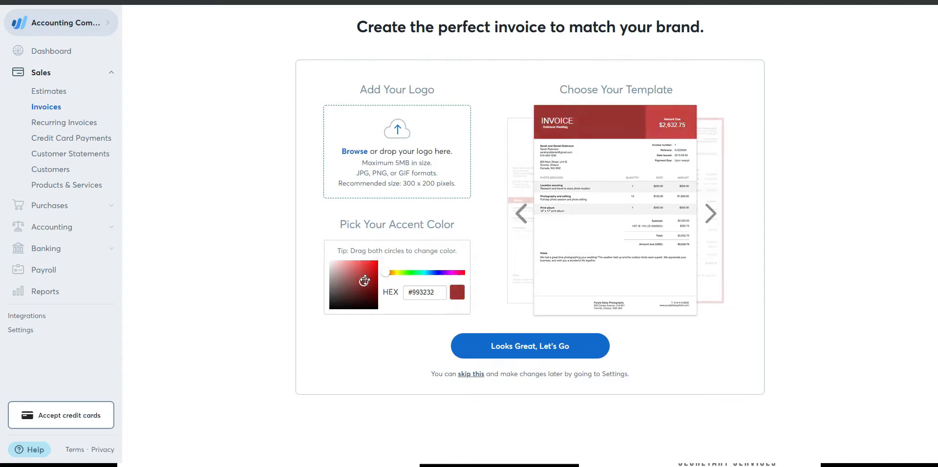
mouse_move(369, 267)
mouse_down()
mouse_move(367, 281)
mouse_move(374, 263)
mouse_up()
click(434, 273)
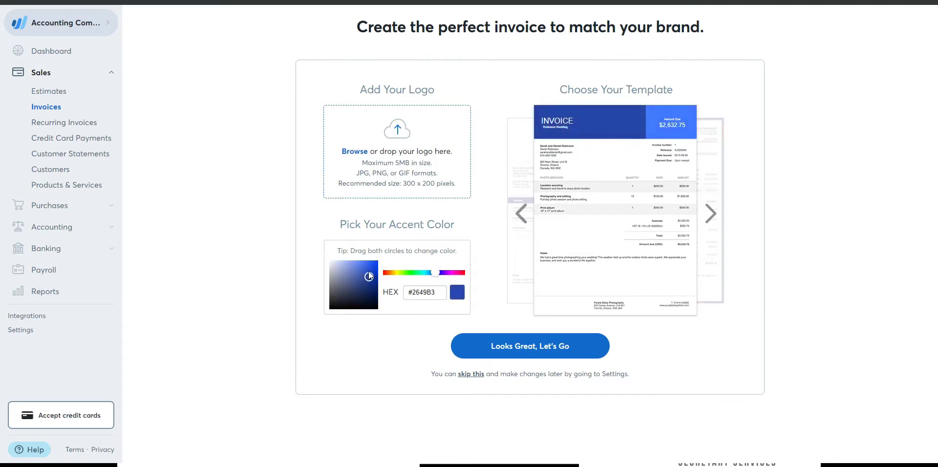
click(546, 352)
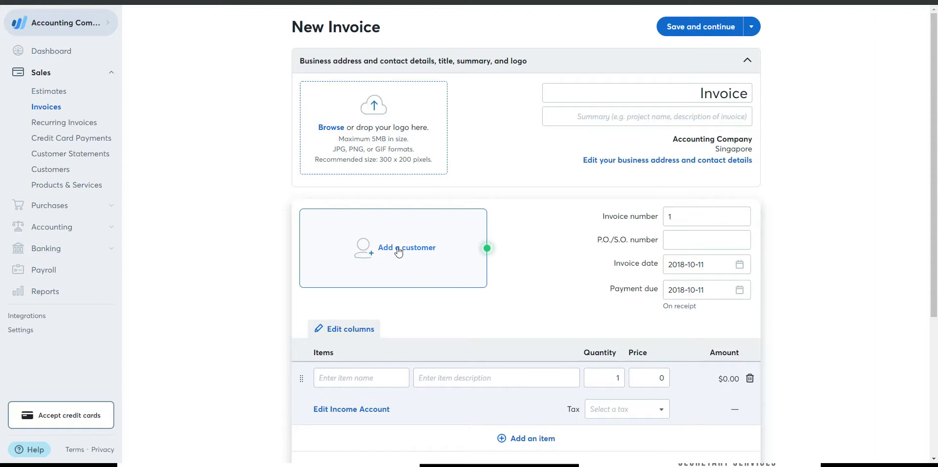
Add a new customer, entering the customer's name and e-mail address
scroll(415, 246, down, 2)
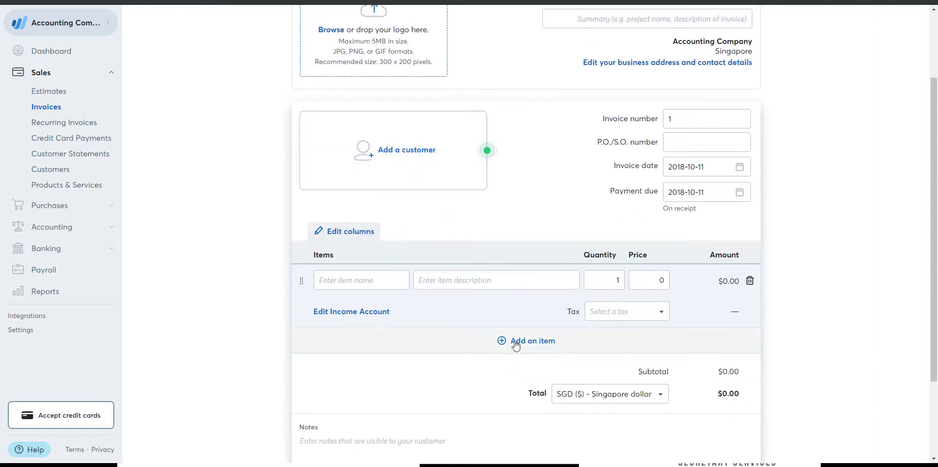
click(387, 151)
click(501, 100)
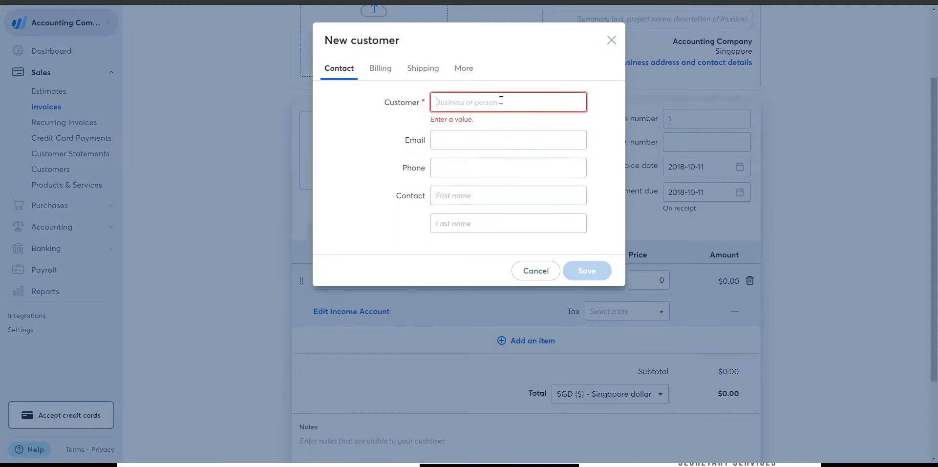
text(Mr Tan)
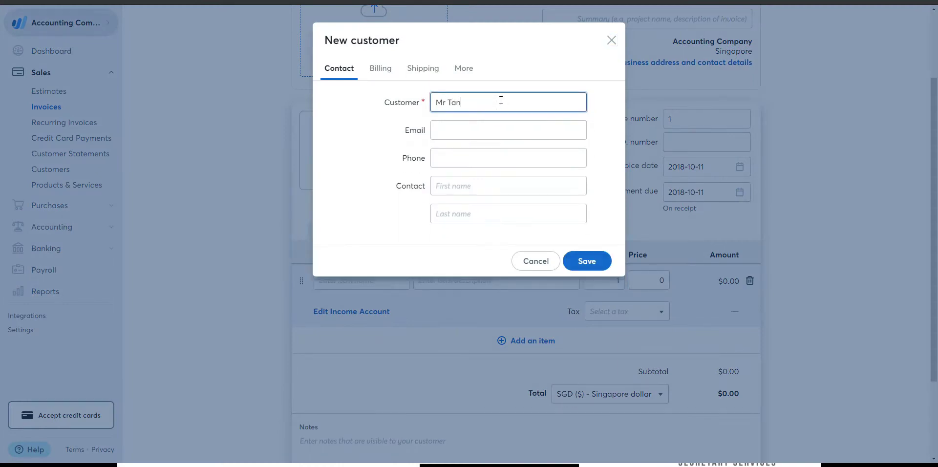
key(Tab)
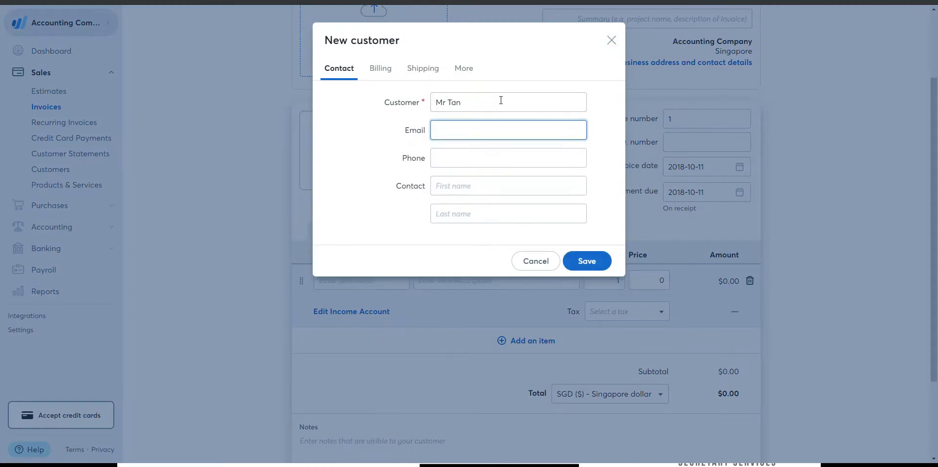
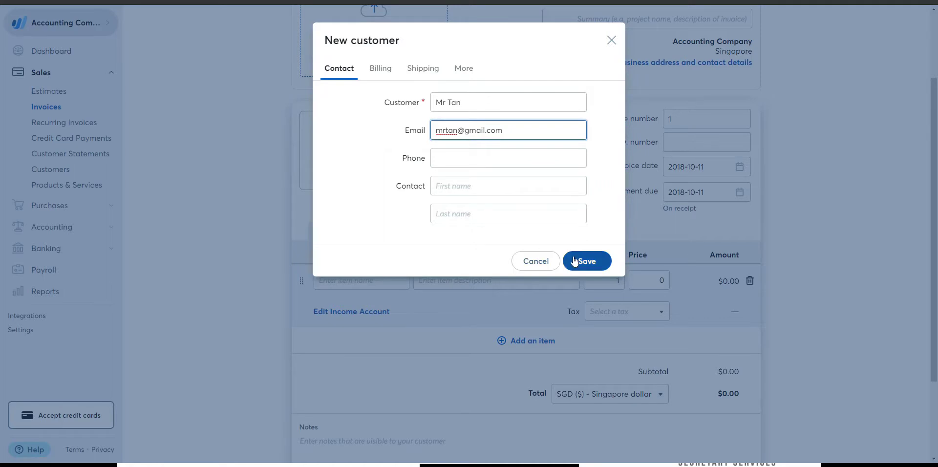
Enter the contact's first and last name and save the customer
click(495, 185)
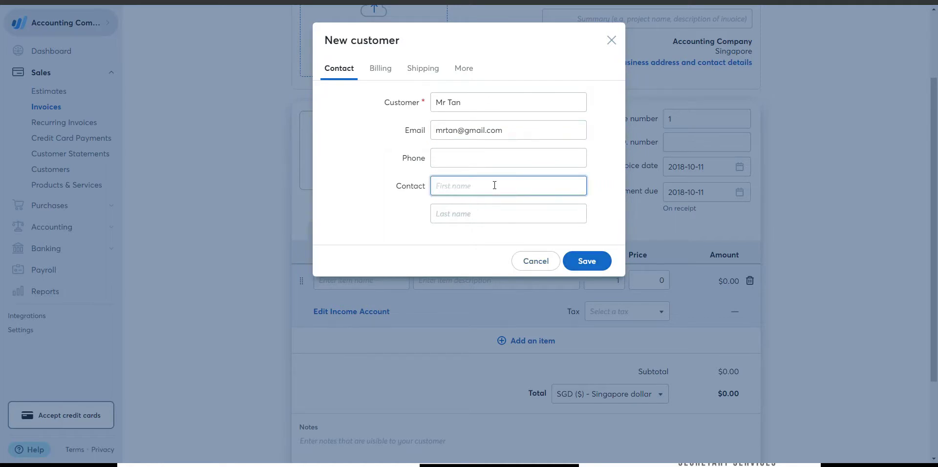
key(Tab)
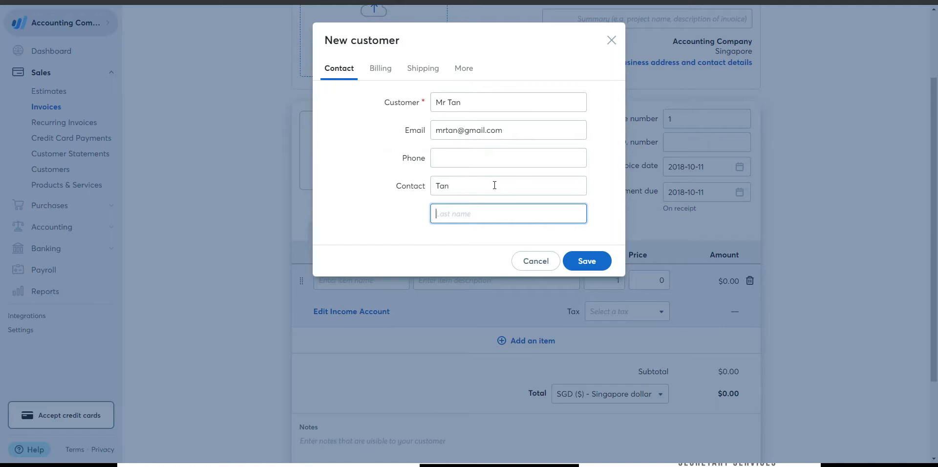
click(585, 264)
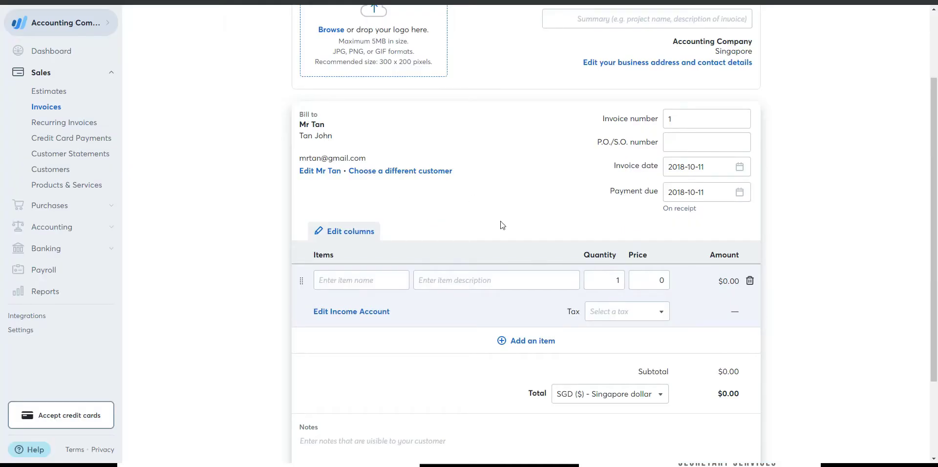
Add an Accounting Services item line priced at 100.00
click(385, 277)
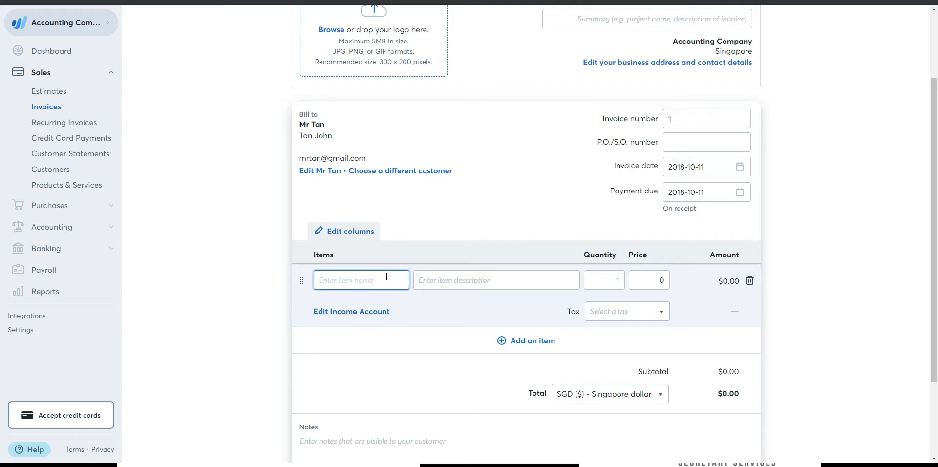
text(Accounting Services)
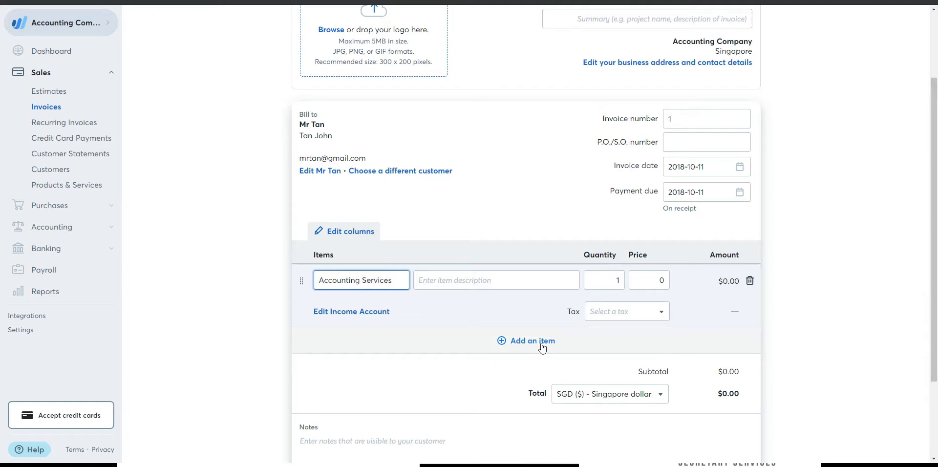
click(660, 281)
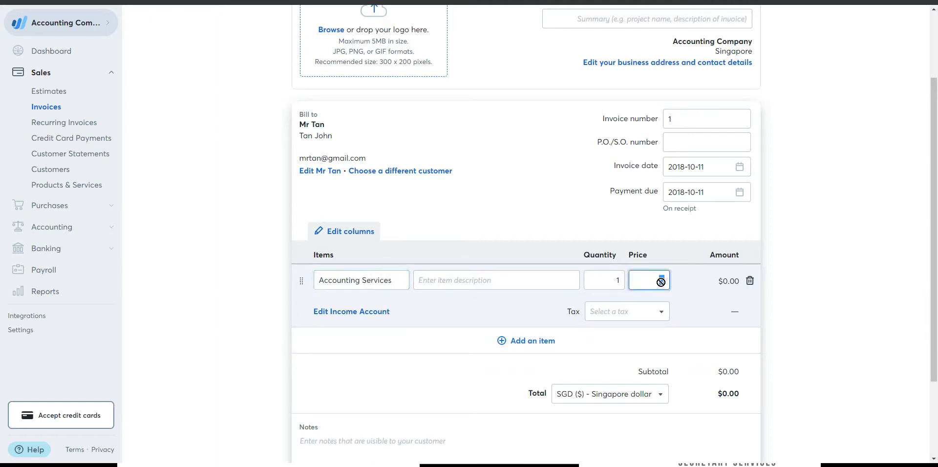
text(100)
click(829, 259)
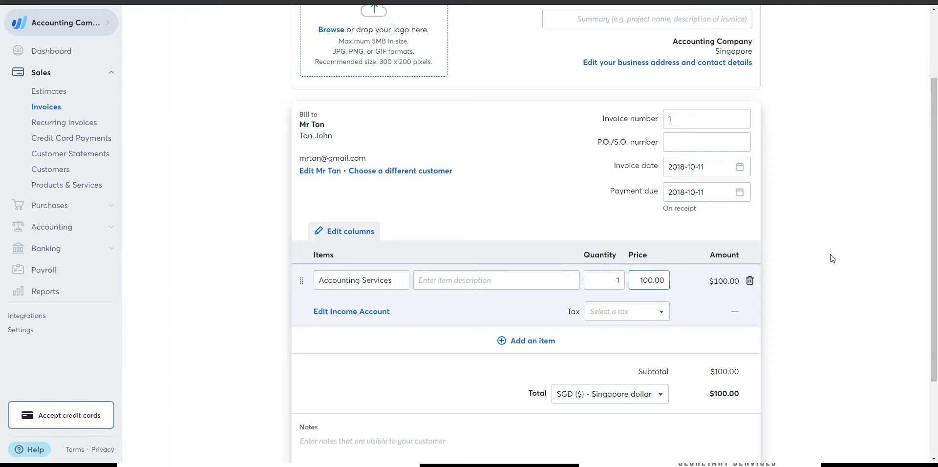
Save Invoice #1 as a $100.00 SGD draft and approve it
scroll(829, 260, down, 3)
click(699, 424)
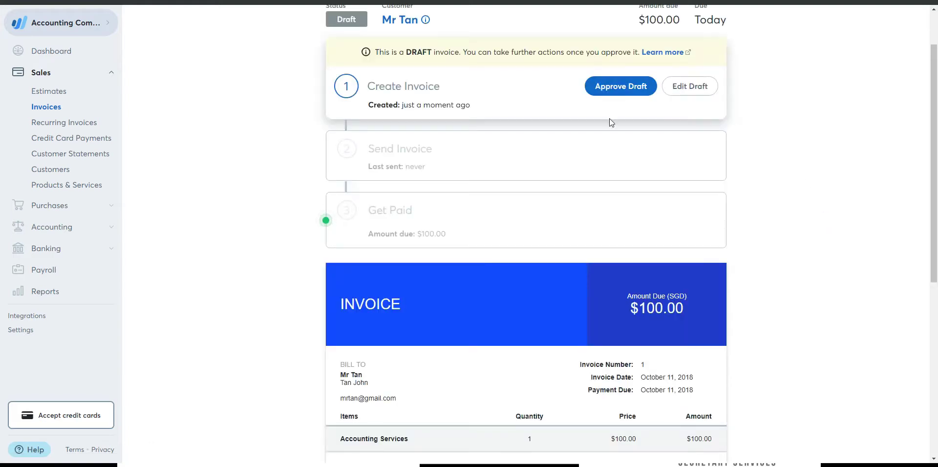
scroll(609, 122, down, 4)
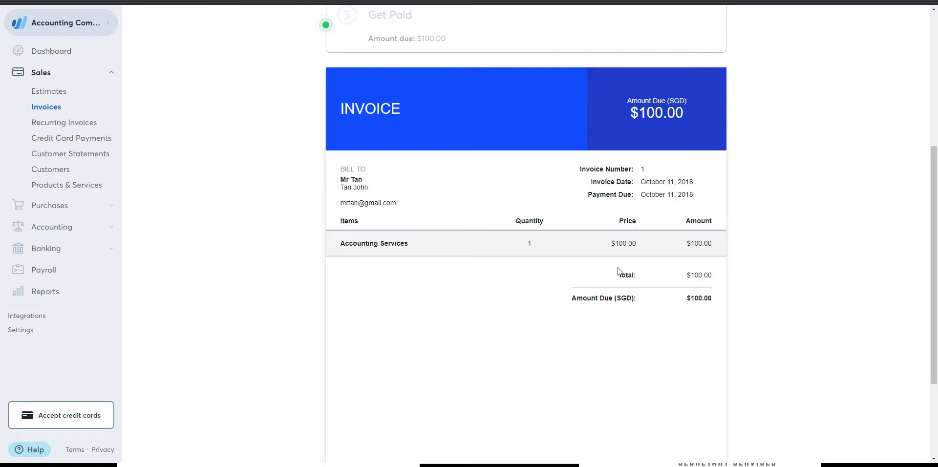
scroll(594, 273, up, 5)
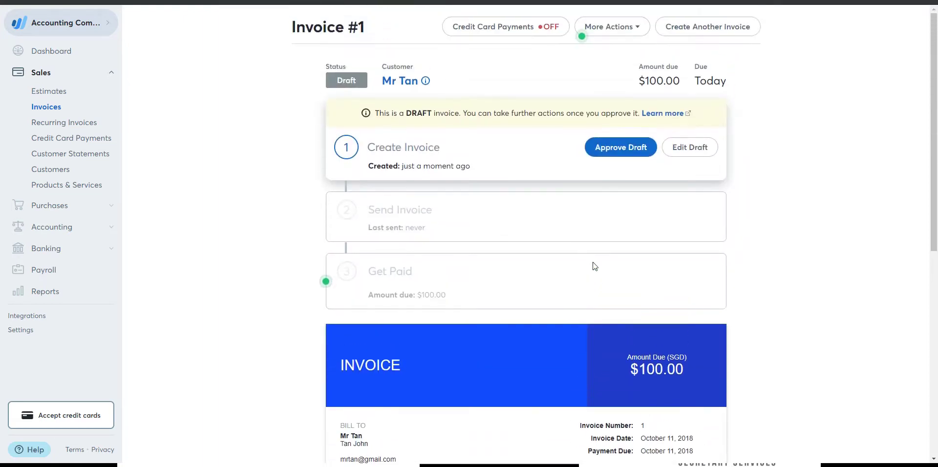
click(634, 155)
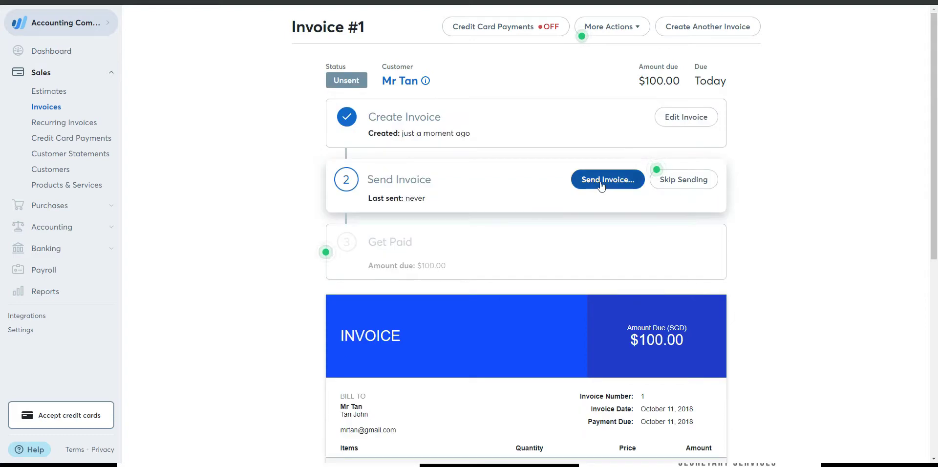
Email Invoice #1 with a PDF attached and a copy to myself, then return to Invoices
click(600, 185)
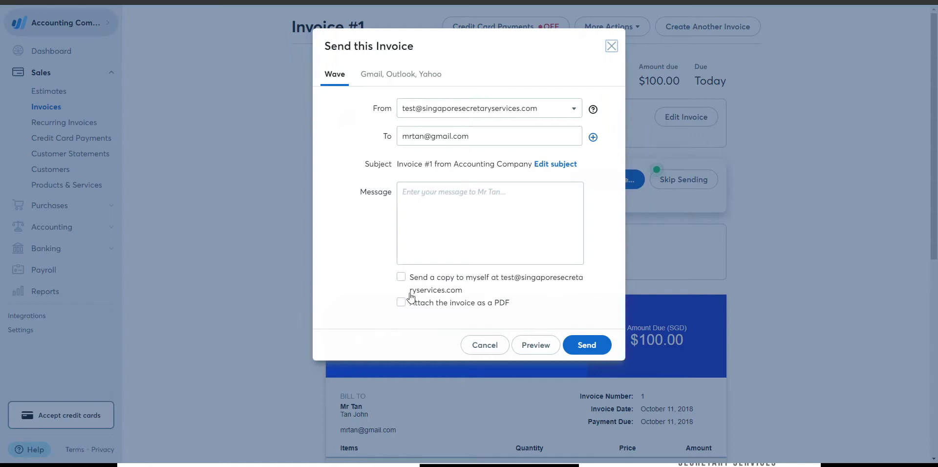
click(401, 278)
click(401, 303)
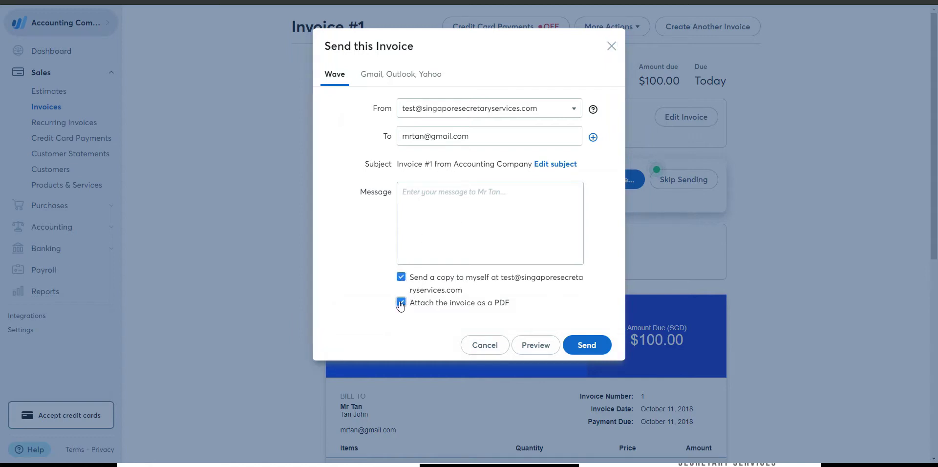
click(586, 347)
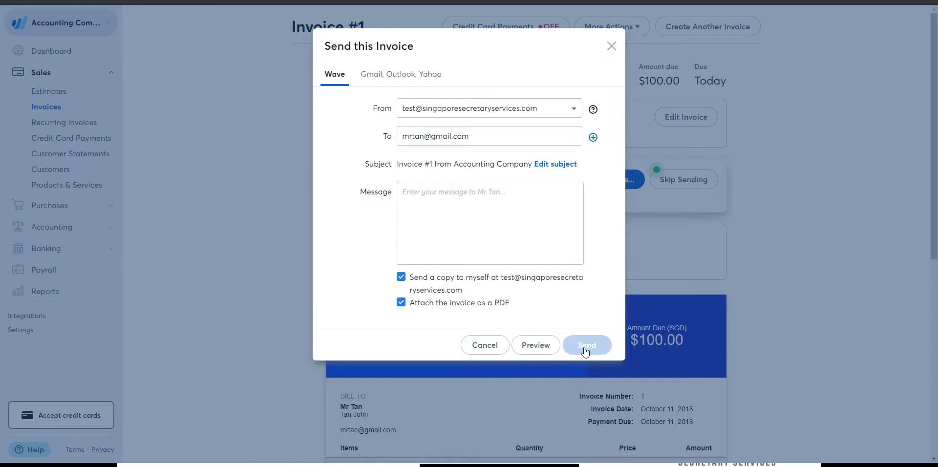
click(586, 234)
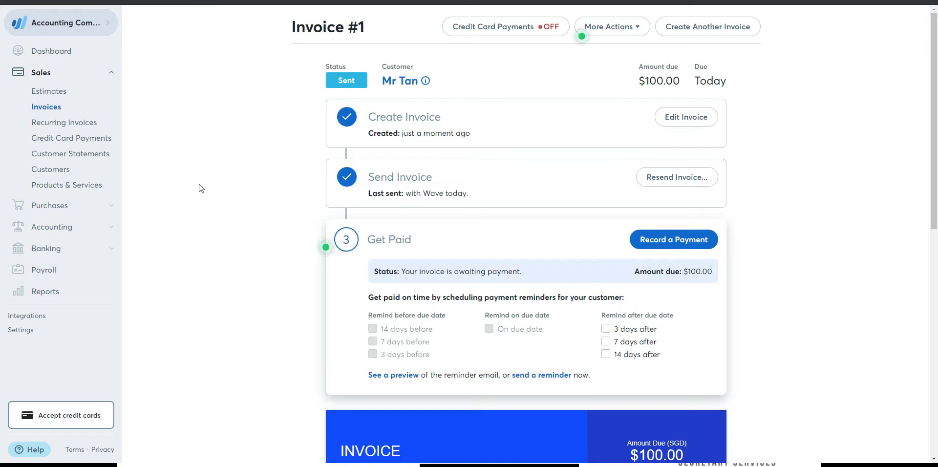
click(40, 108)
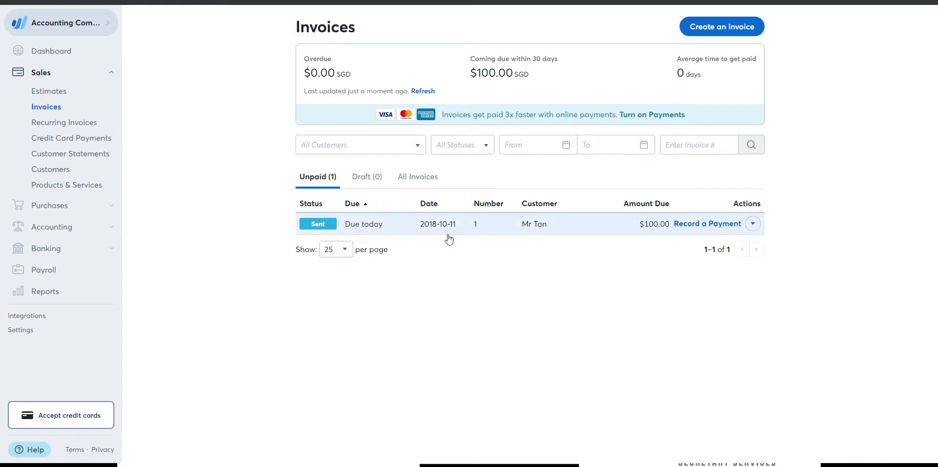
Record the $100.00 payment as Cheque into Cash on Hand (SGD) and submit it
click(737, 226)
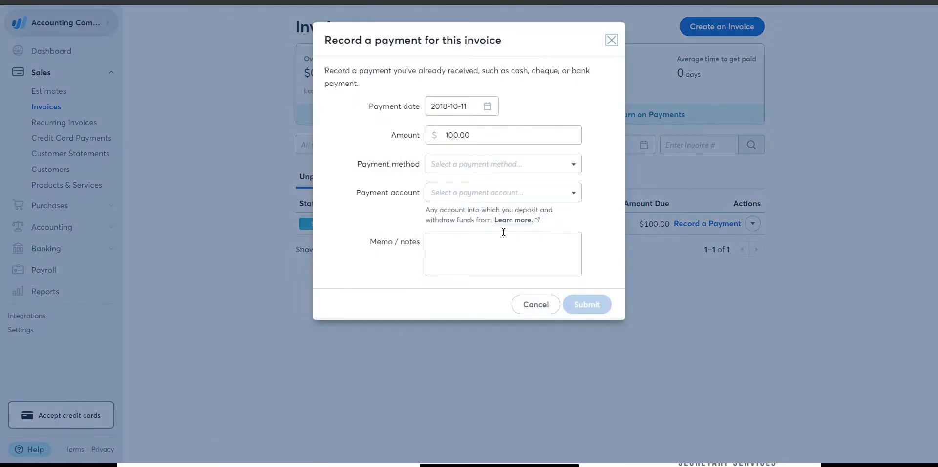
click(478, 166)
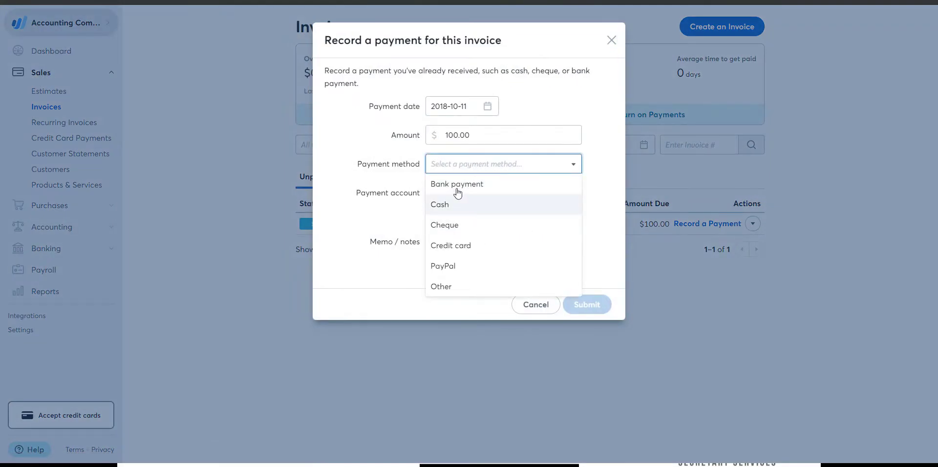
click(455, 225)
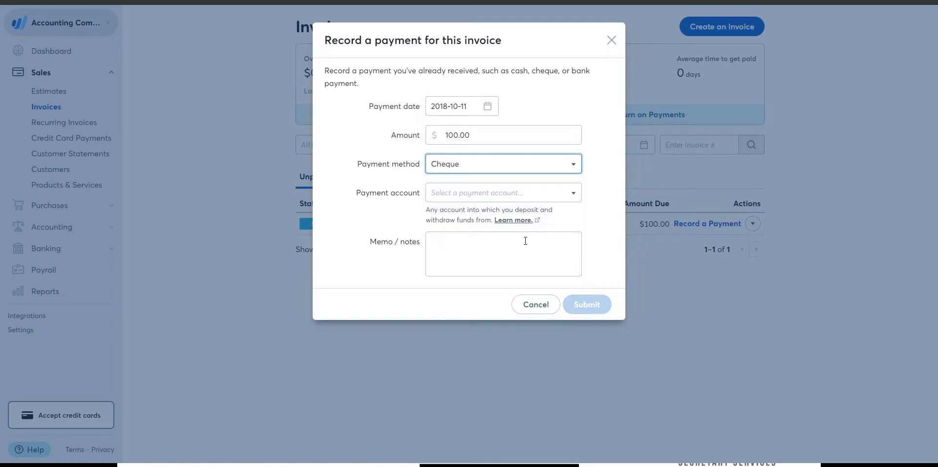
click(537, 191)
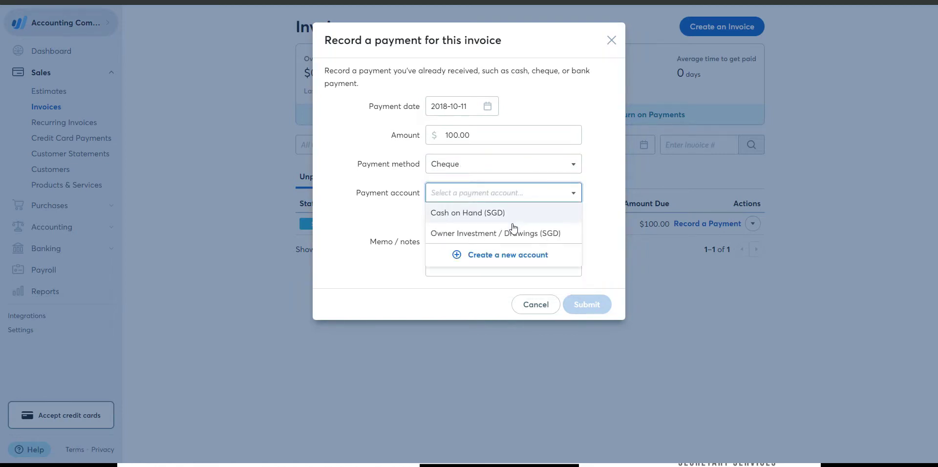
click(470, 214)
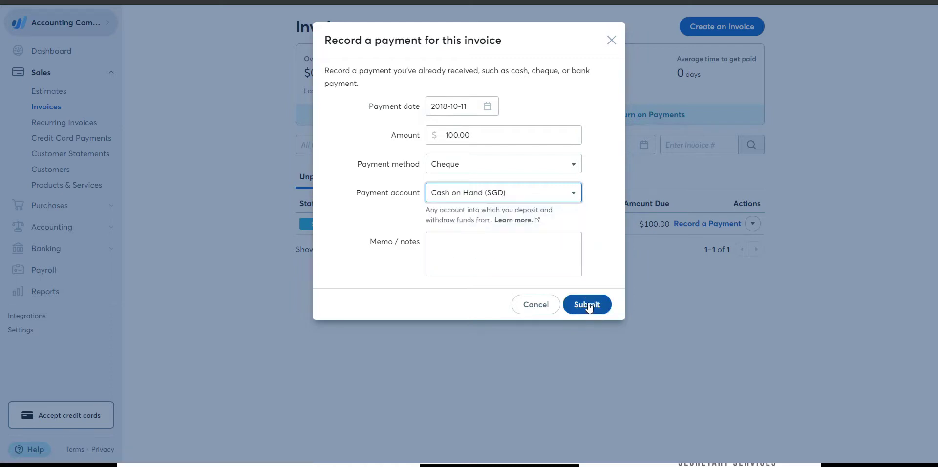
click(528, 193)
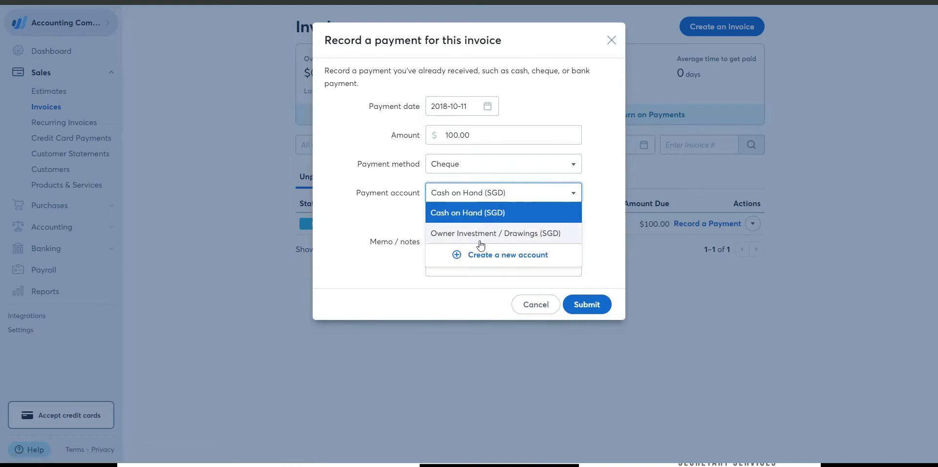
click(519, 215)
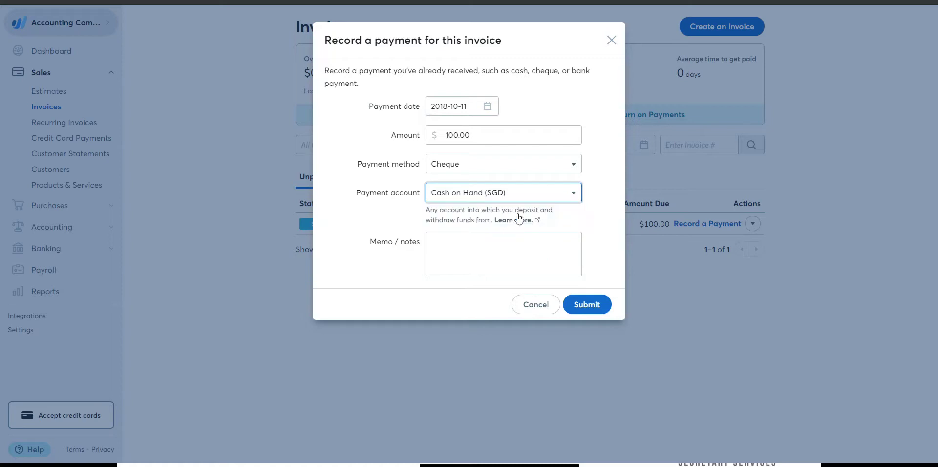
click(592, 306)
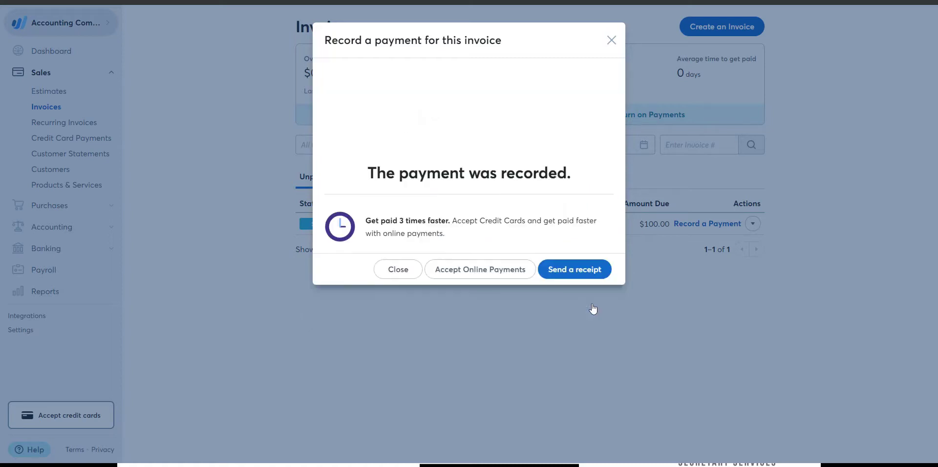
Send the Invoice #1 payment receipt with a copy to myself and close the confirmation
click(570, 271)
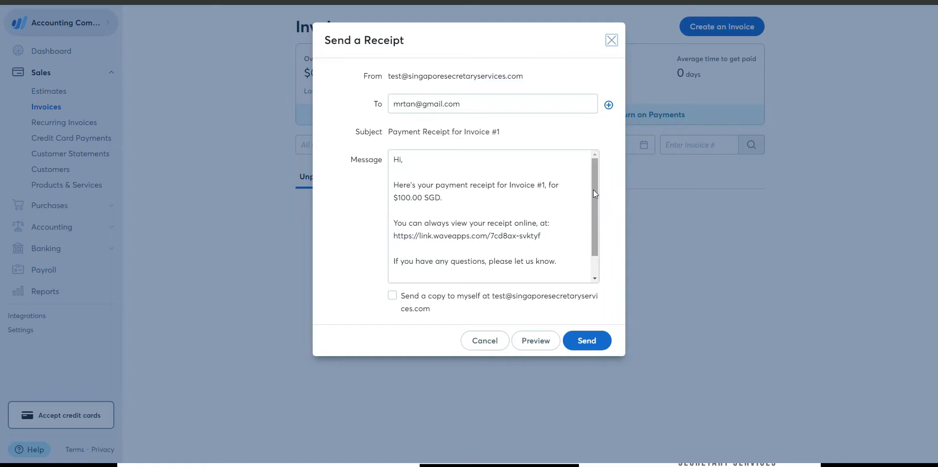
drag(594, 190, 580, 237)
click(392, 296)
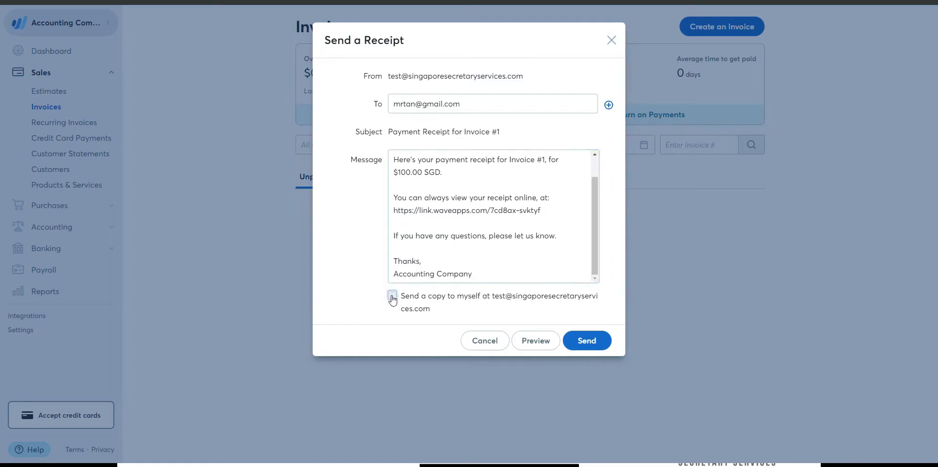
click(591, 345)
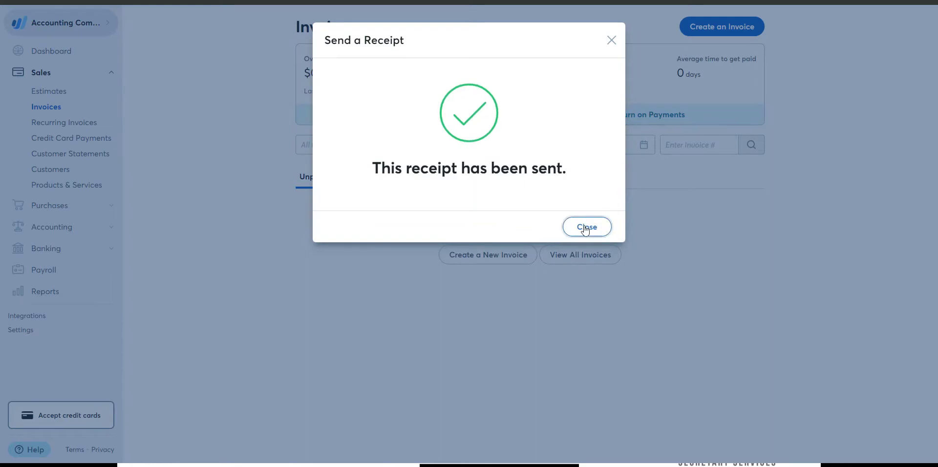
click(586, 230)
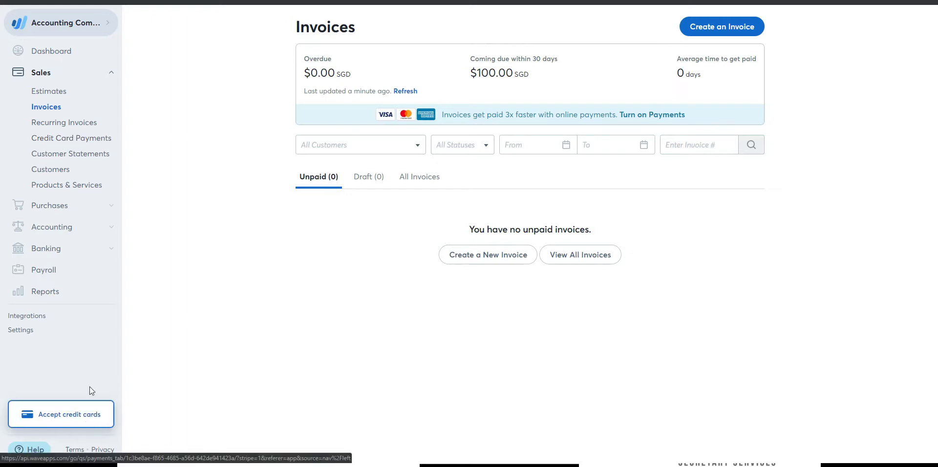
Check Transactions, Reconciliation and Chart of Accounts under Accounting, then go to Reports
click(112, 230)
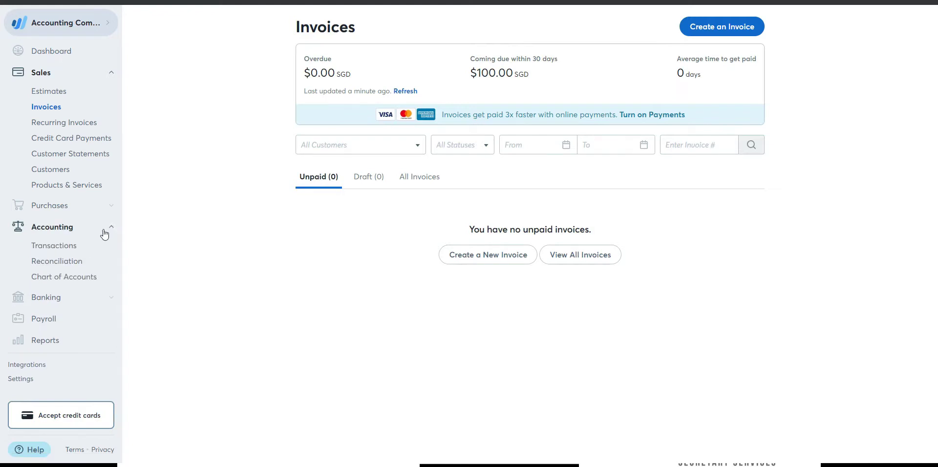
click(59, 249)
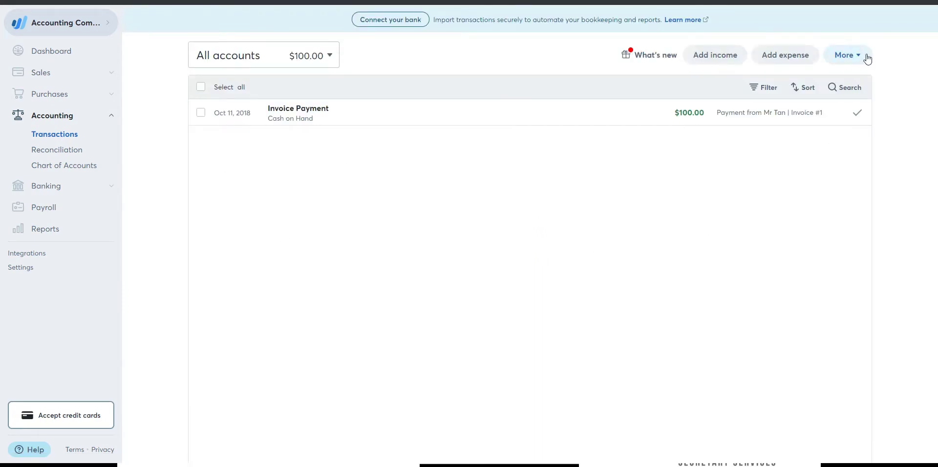
click(858, 59)
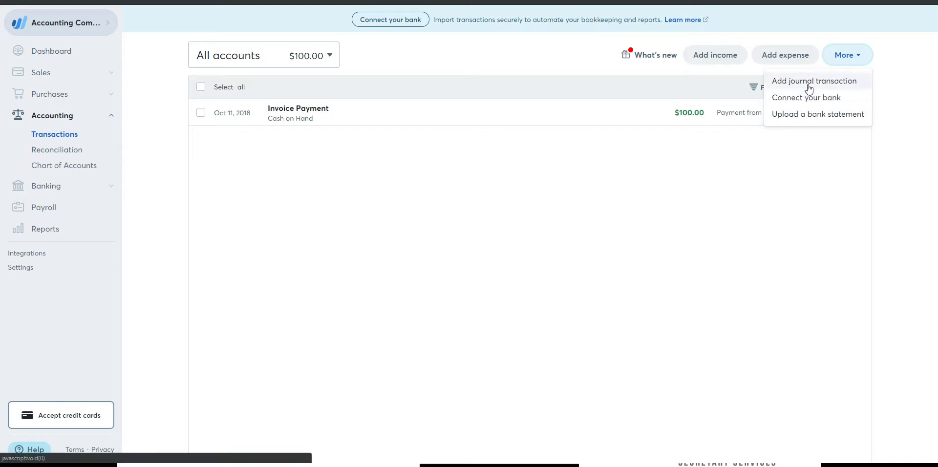
click(55, 156)
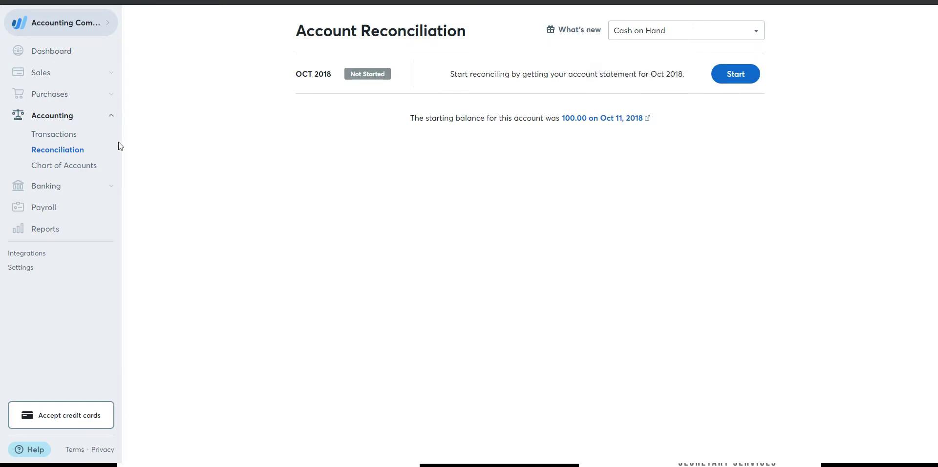
click(57, 169)
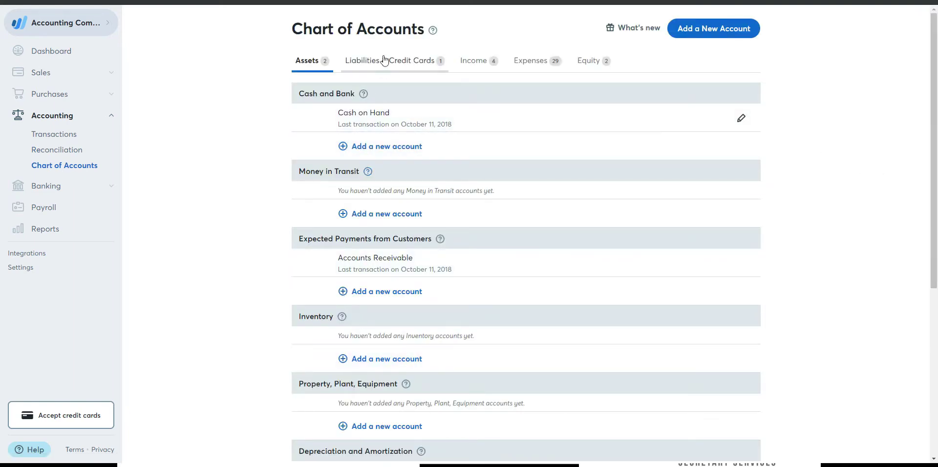
click(43, 228)
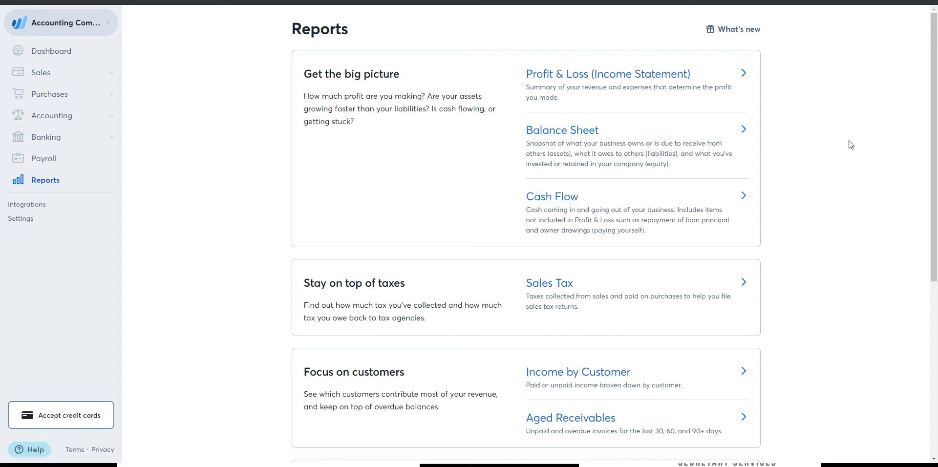
Update the 2018 Profit & Loss report, export it as CSV and open the download
click(718, 76)
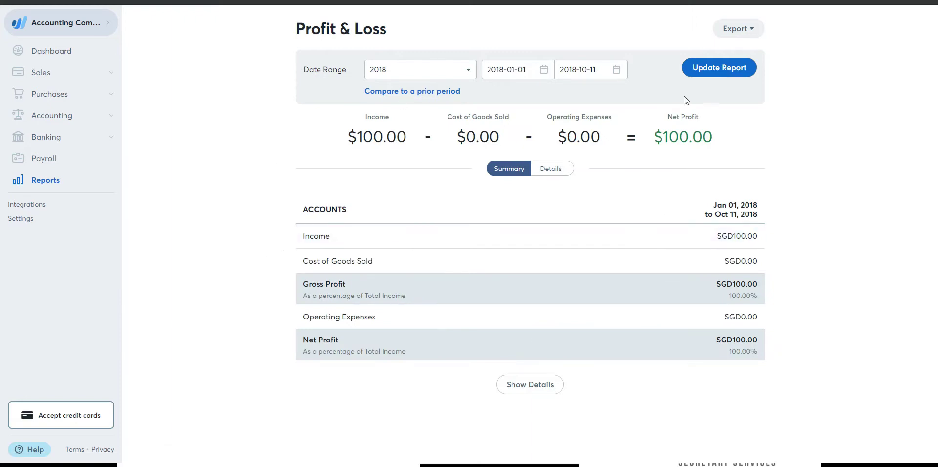
click(724, 71)
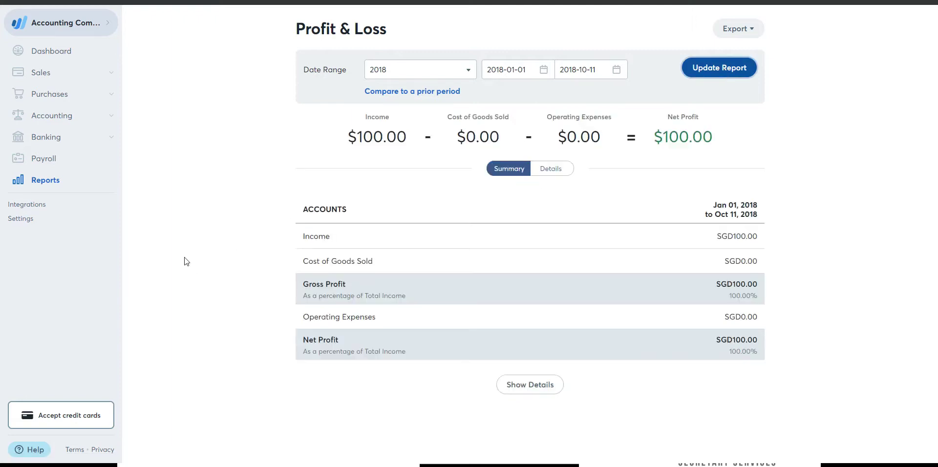
click(743, 32)
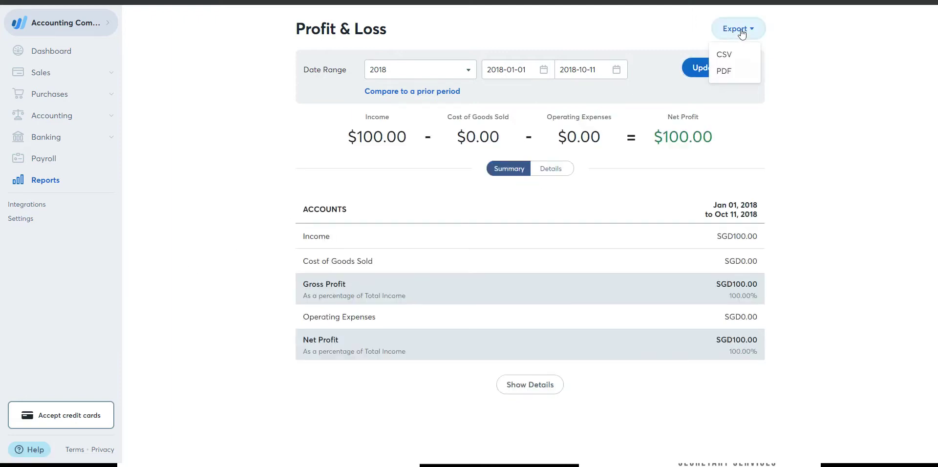
click(733, 57)
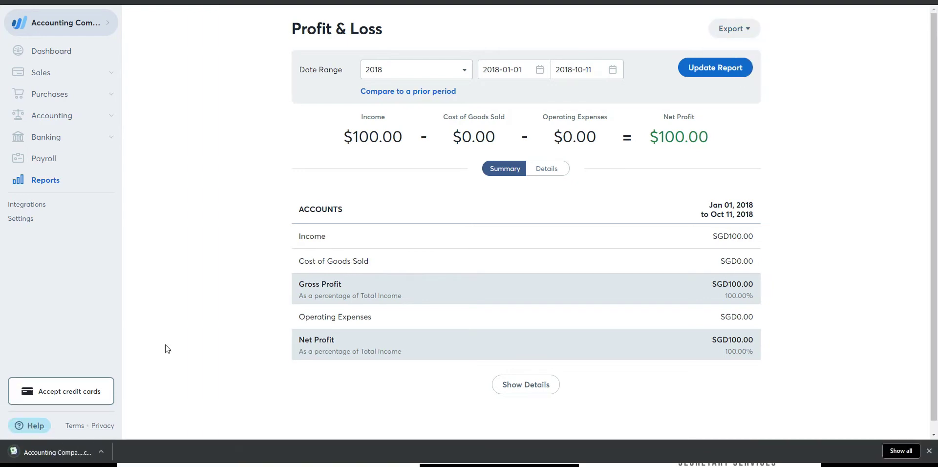
click(51, 456)
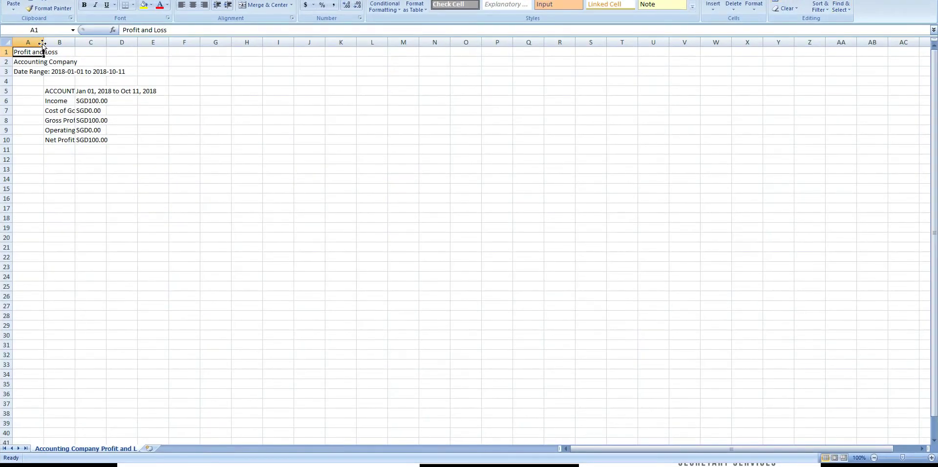
AutoFit columns A, B and C of the Profit and Loss CSV, then close the file
double_click(44, 43)
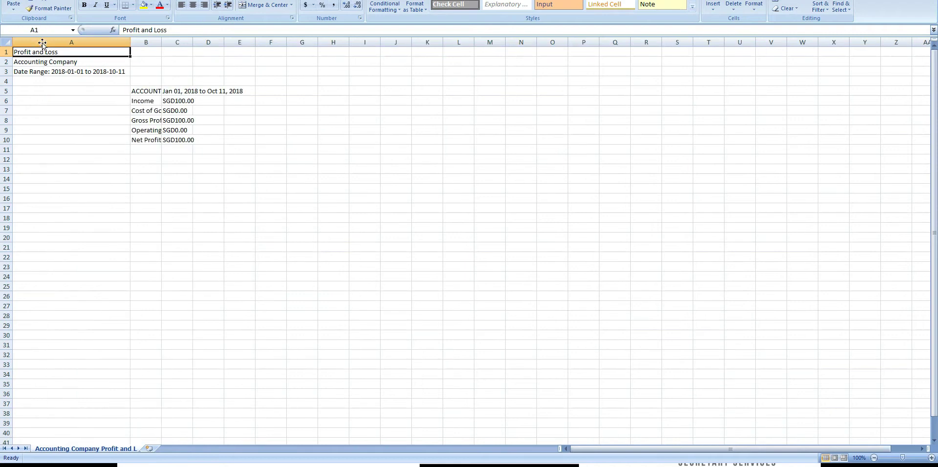
double_click(162, 42)
double_click(226, 42)
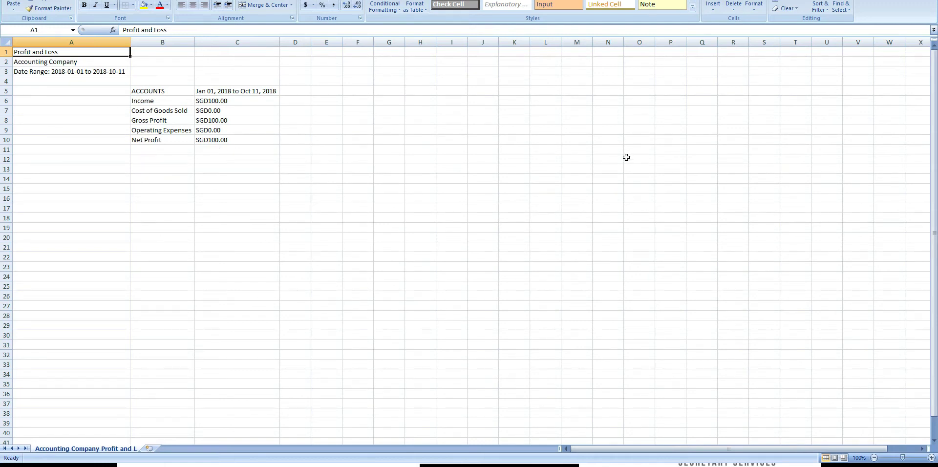
key(ctrl+w)
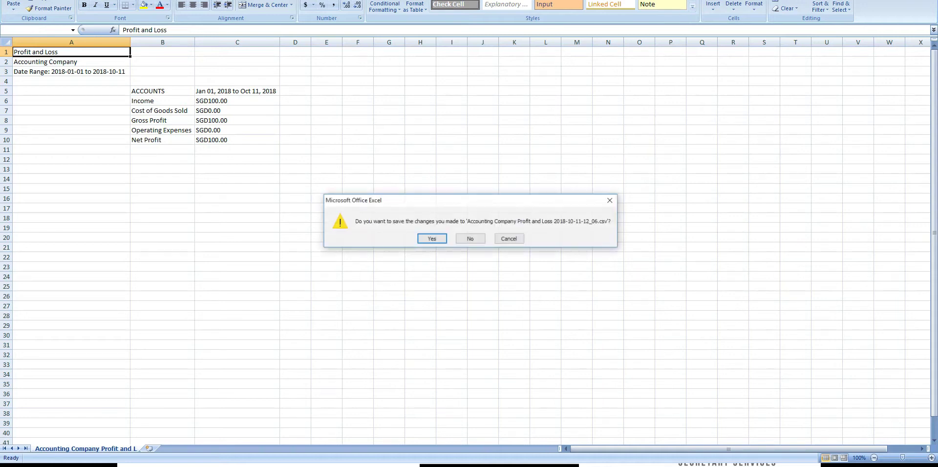
Answer Excel's save prompt to finish closing the CSV, returning to Wave's Profit & Loss report
click(469, 239)
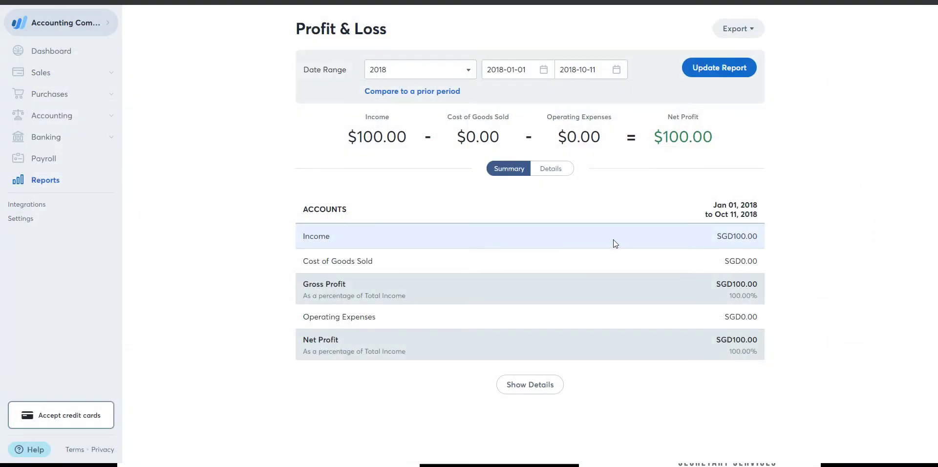